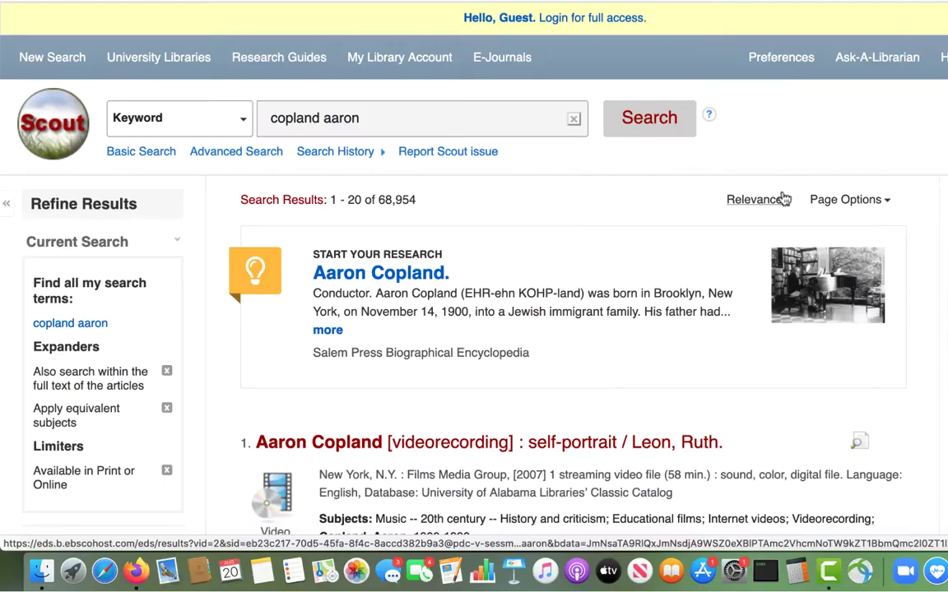
Scroll down through the Copland search results.
scroll(783, 199, "down", 10)
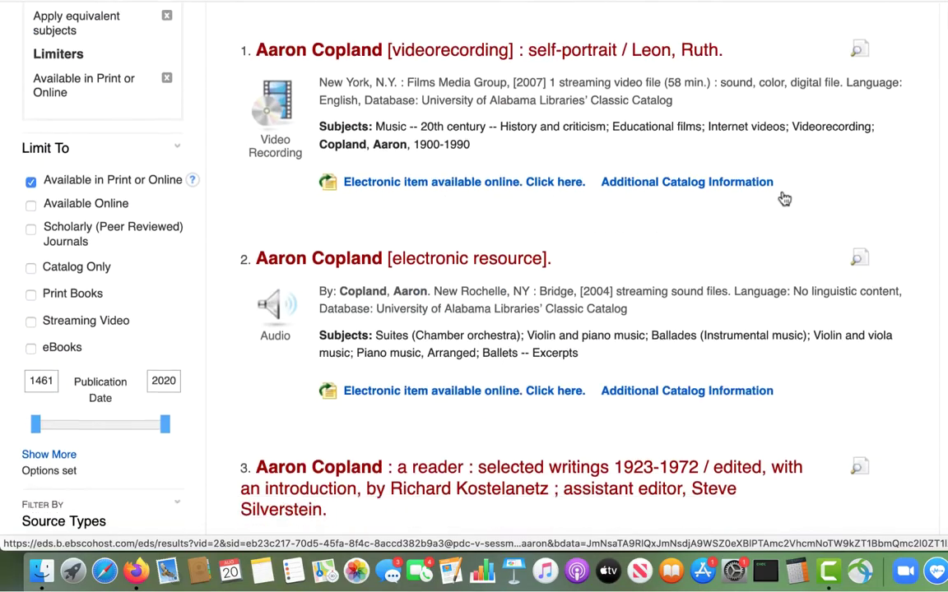
scroll(783, 199, "down", 10)
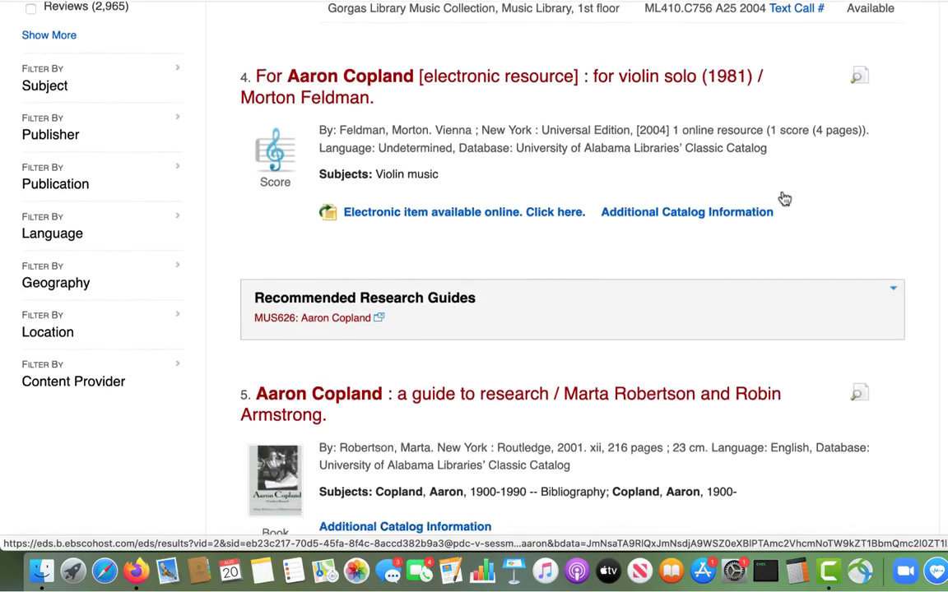
scroll(783, 199, "down", 10)
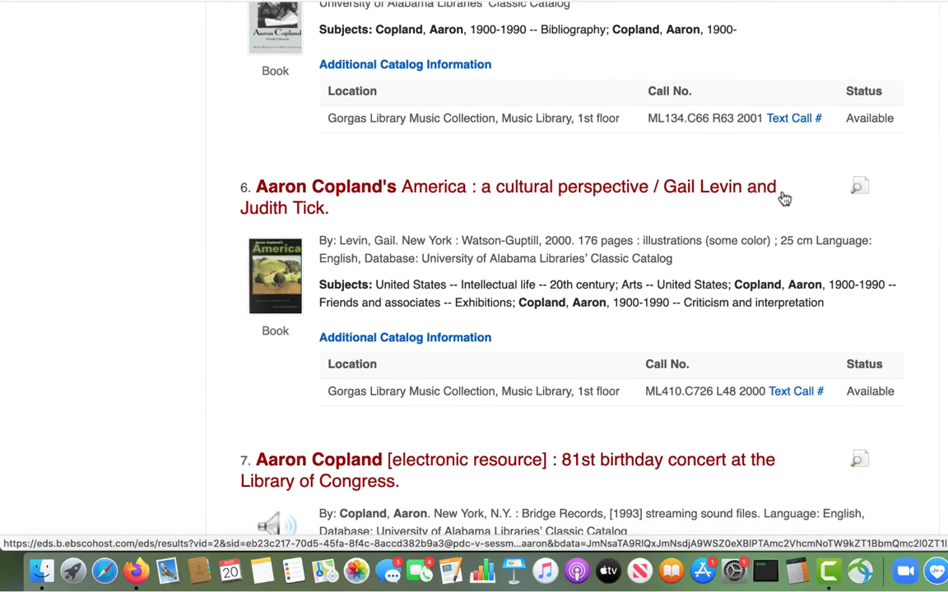
scroll(783, 199, "down", 10)
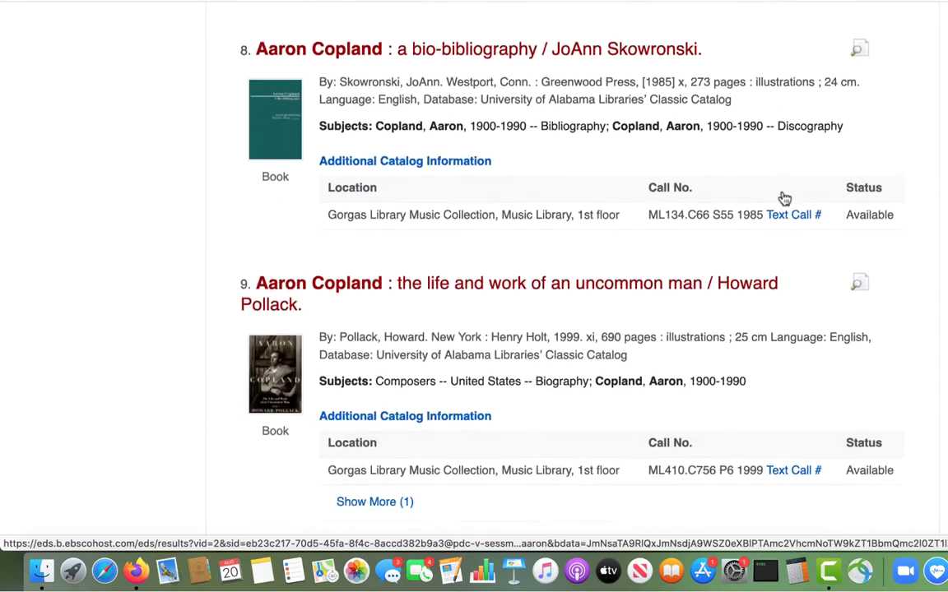
scroll(783, 199, "down", 8)
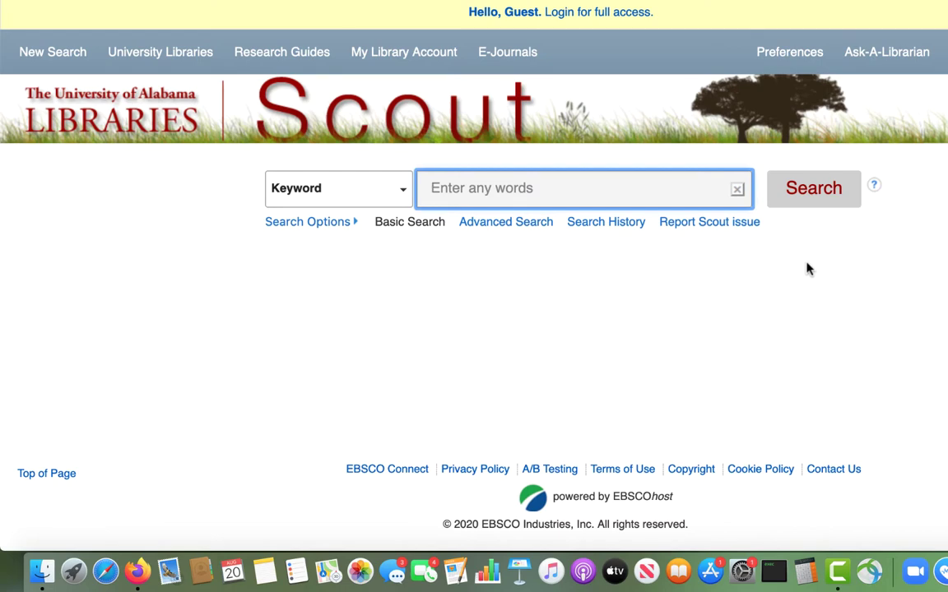
Run a basic keyword search for 'shostakovich symphony', returning 60,509 results.
left_click(529, 223)
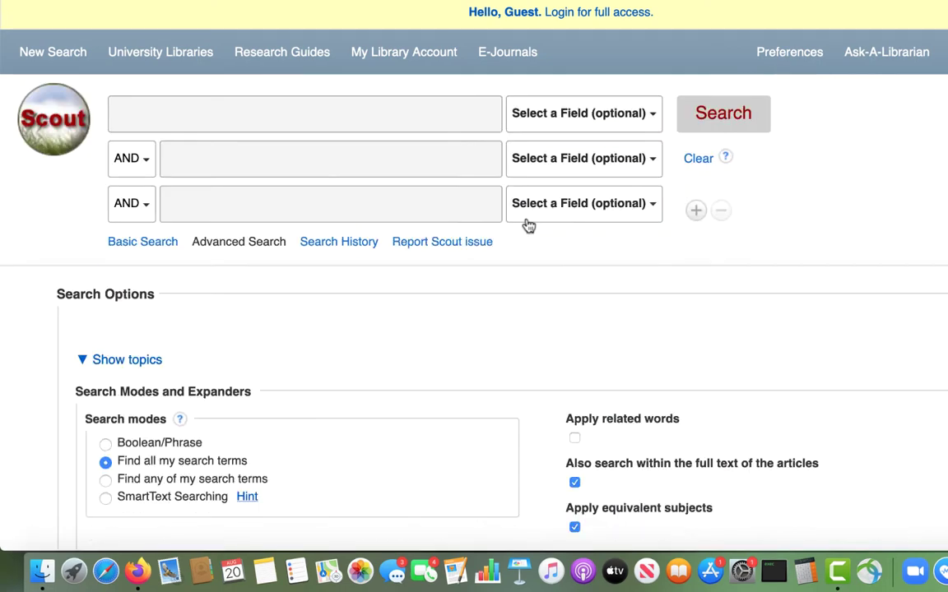
left_click(143, 244)
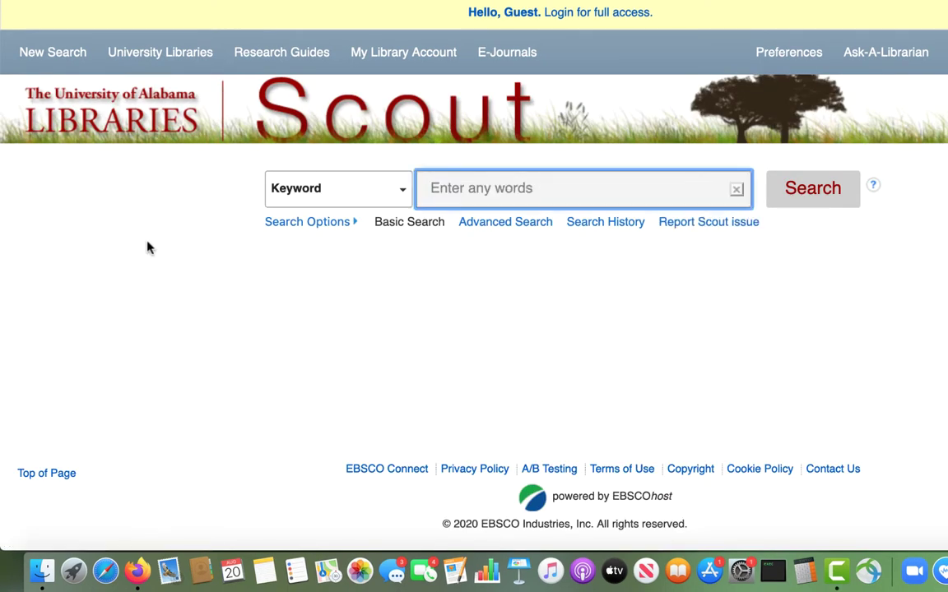
type("shostak")
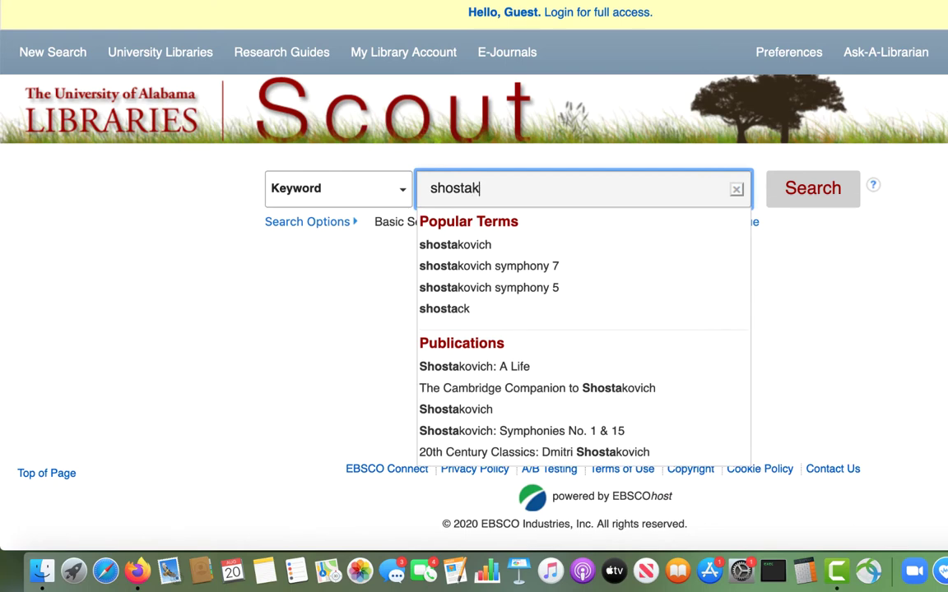
type("ovich ")
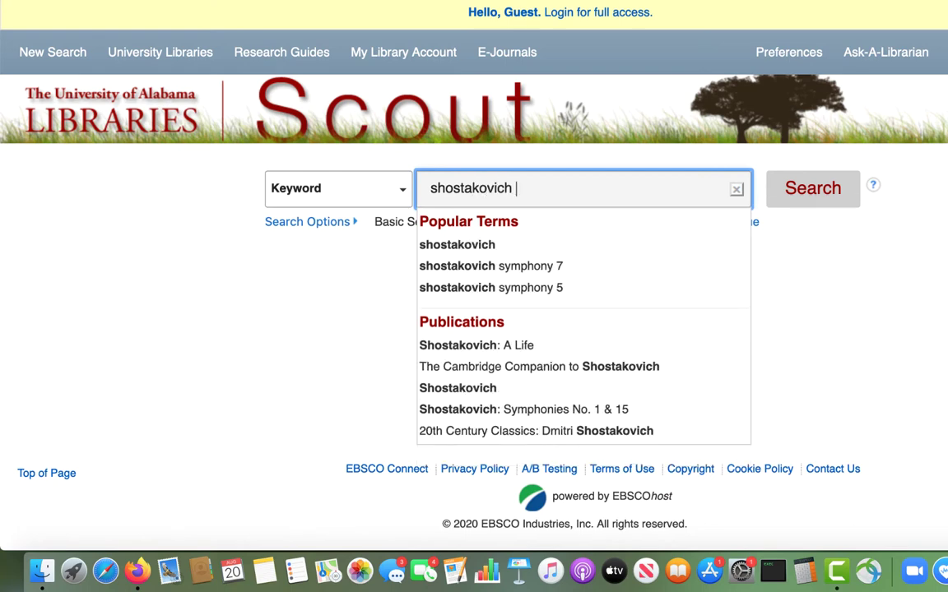
type("symphon")
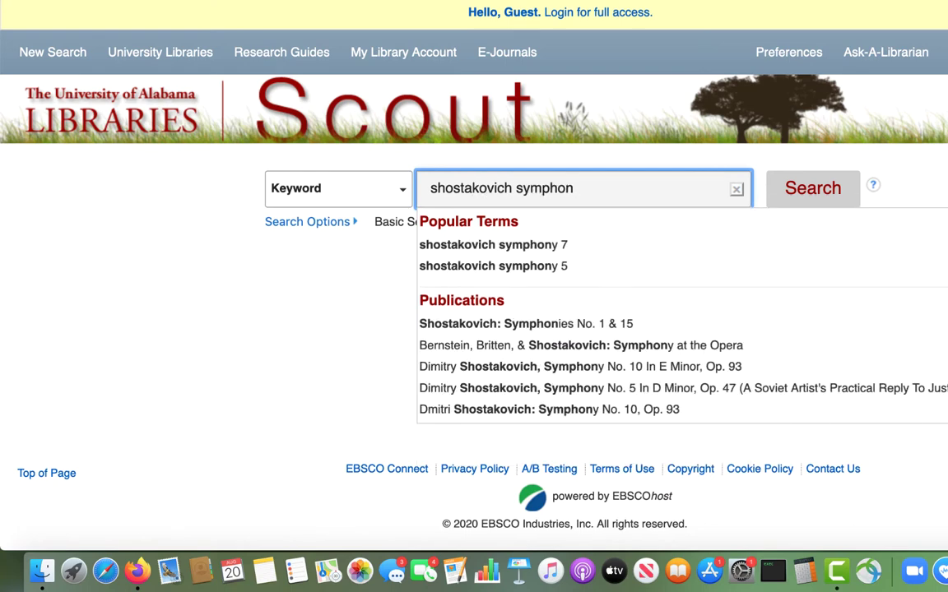
type("y")
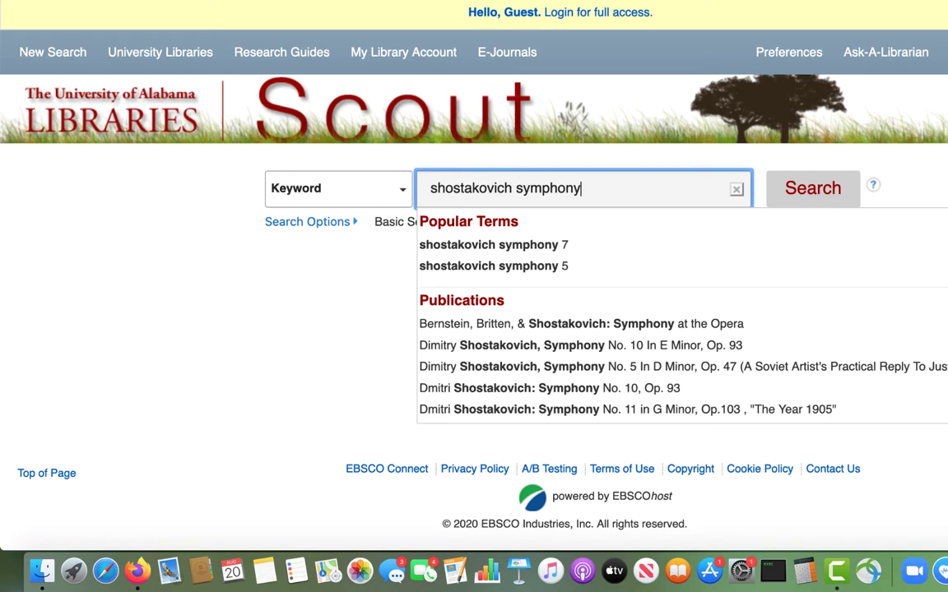
key("Return")
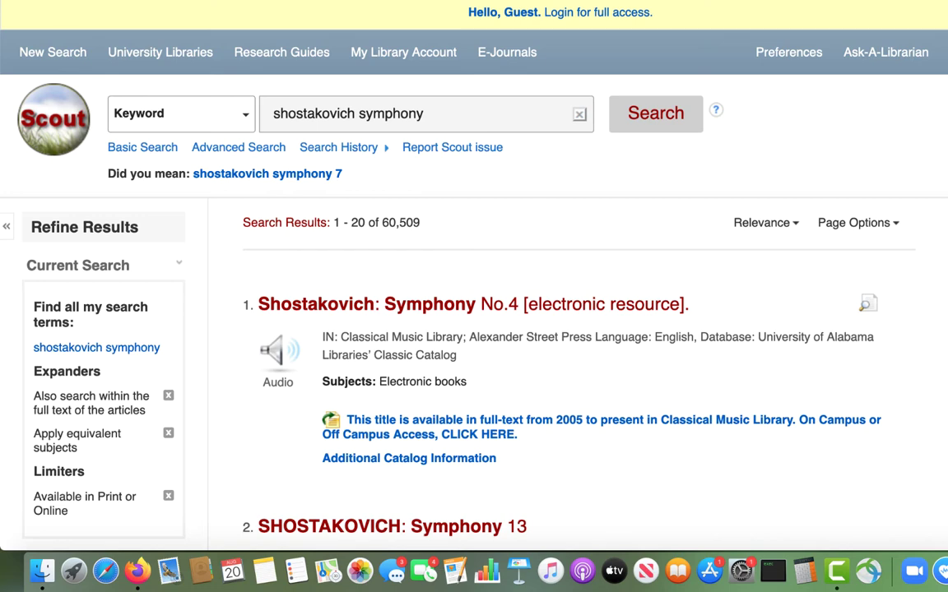
Apply the Print Books limiter, narrowing the results to 20.
scroll(474, 272, "down", 7)
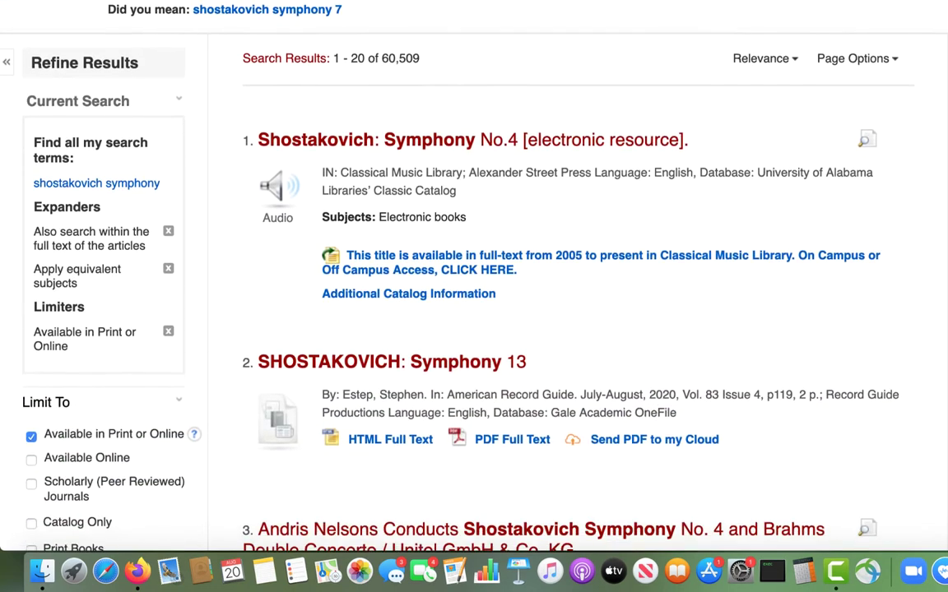
scroll(474, 272, "down", 5)
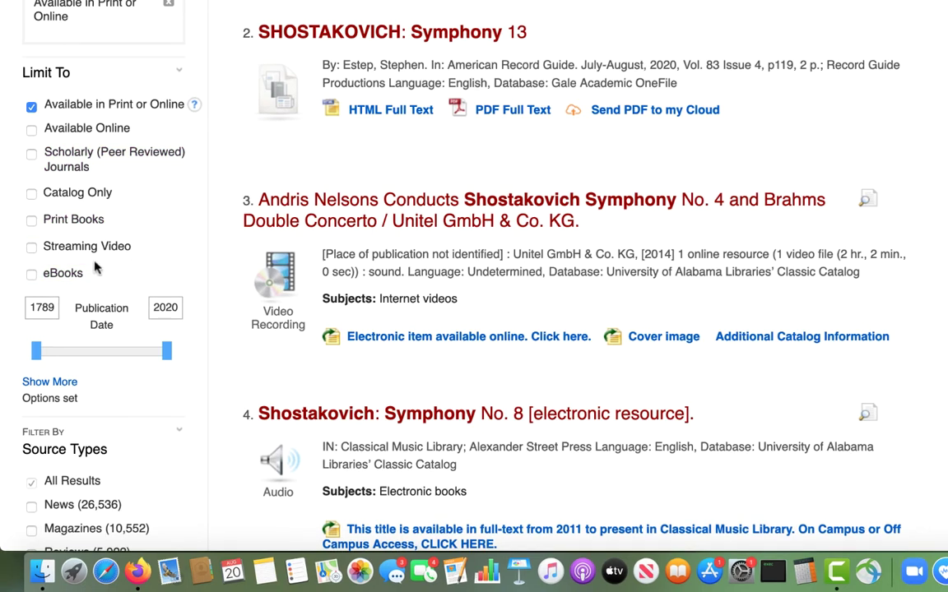
left_click(81, 222)
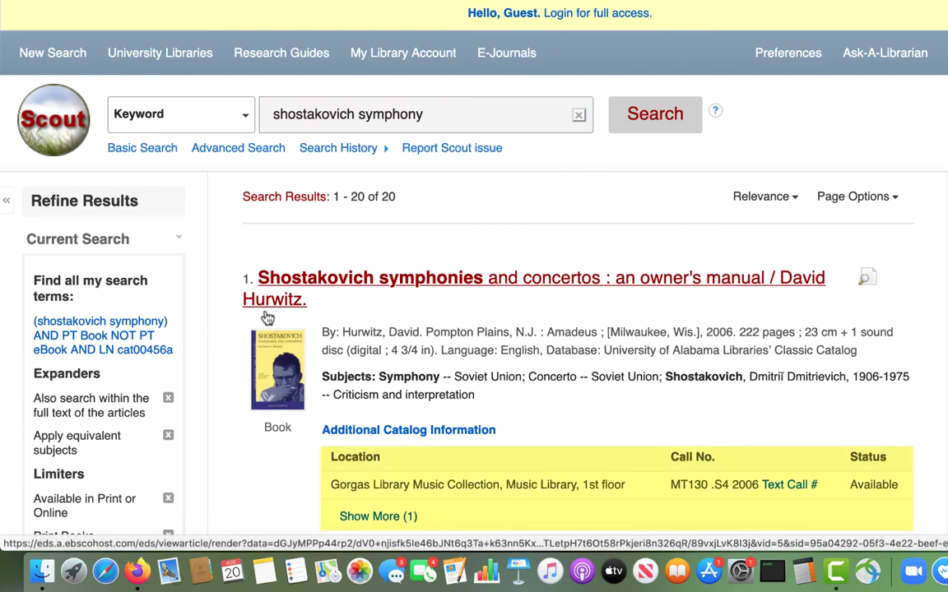
Scroll the print-book results down to result 7, Leningrad: siege and symphony.
scroll(268, 317, "down", 10)
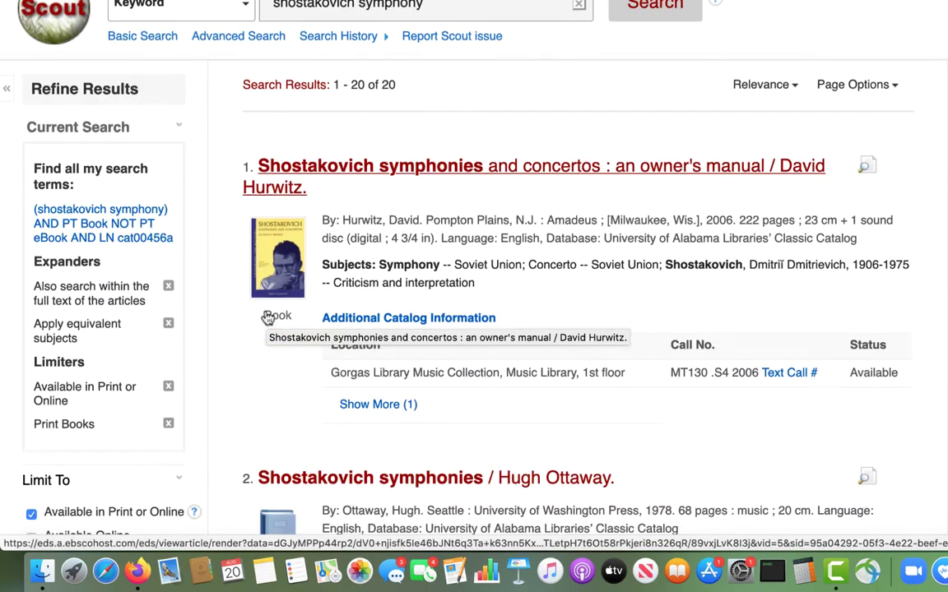
scroll(267, 317, "down", 10)
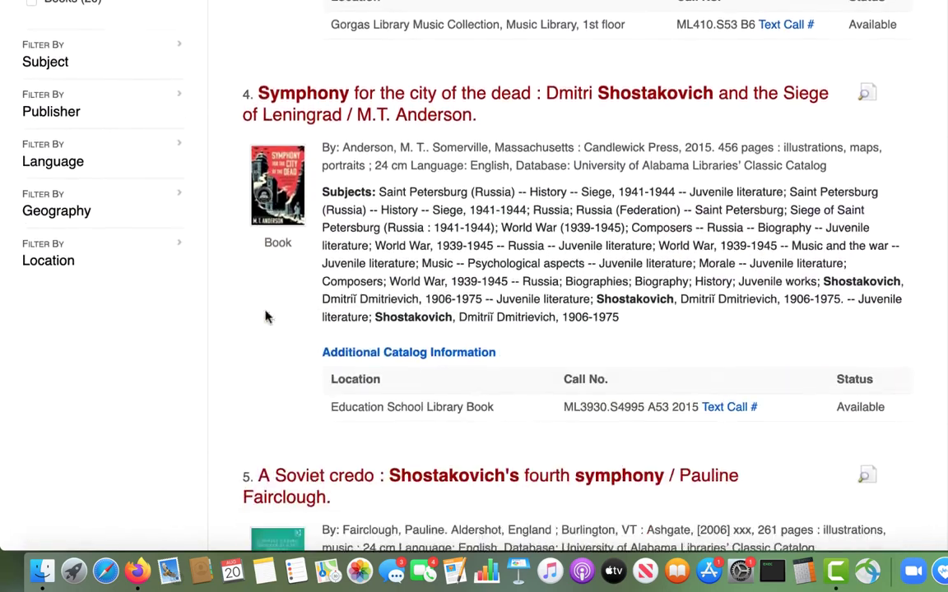
scroll(267, 318, "down", 1)
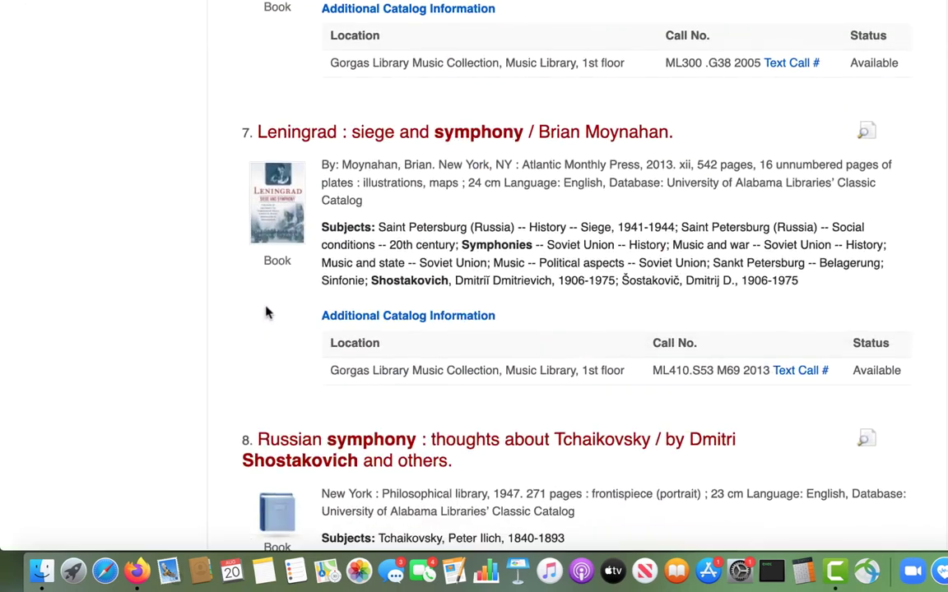
Open Moynahan's Leningrad: siege and symphony record and review its subject terms and abstract.
left_click(433, 142)
scroll(626, 290, "down", 7)
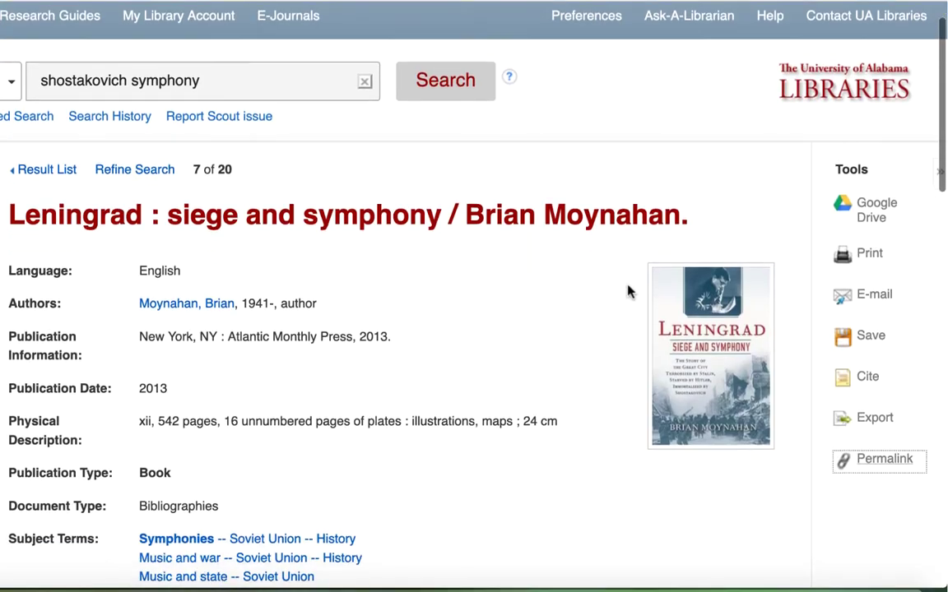
scroll(627, 290, "down", 5)
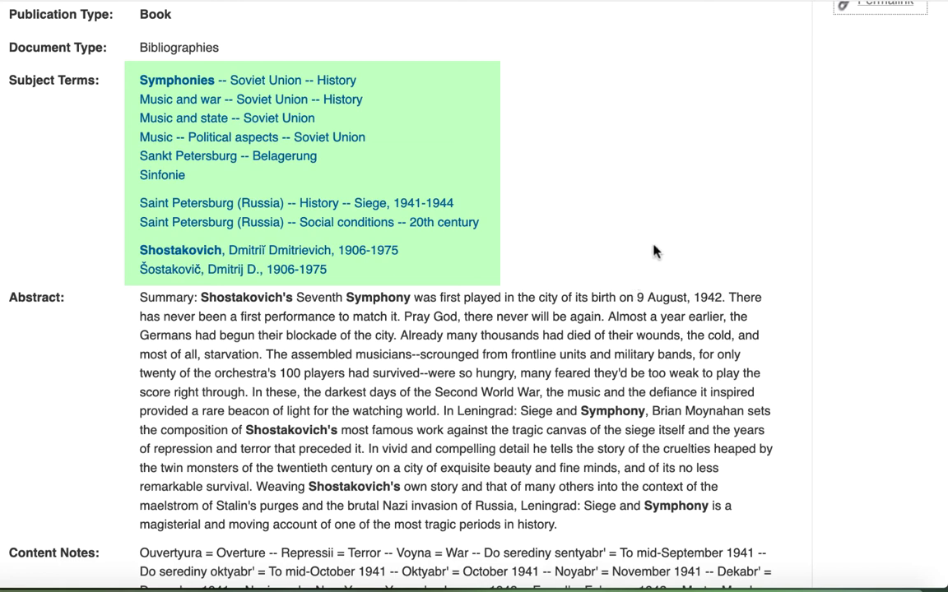
scroll(653, 251, "up", 6)
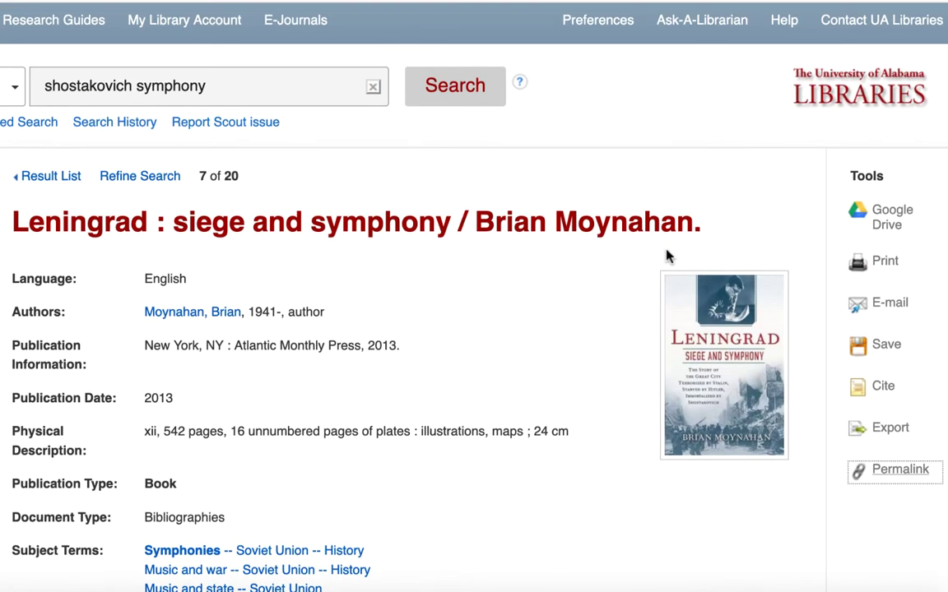
scroll(668, 256, "up", 1)
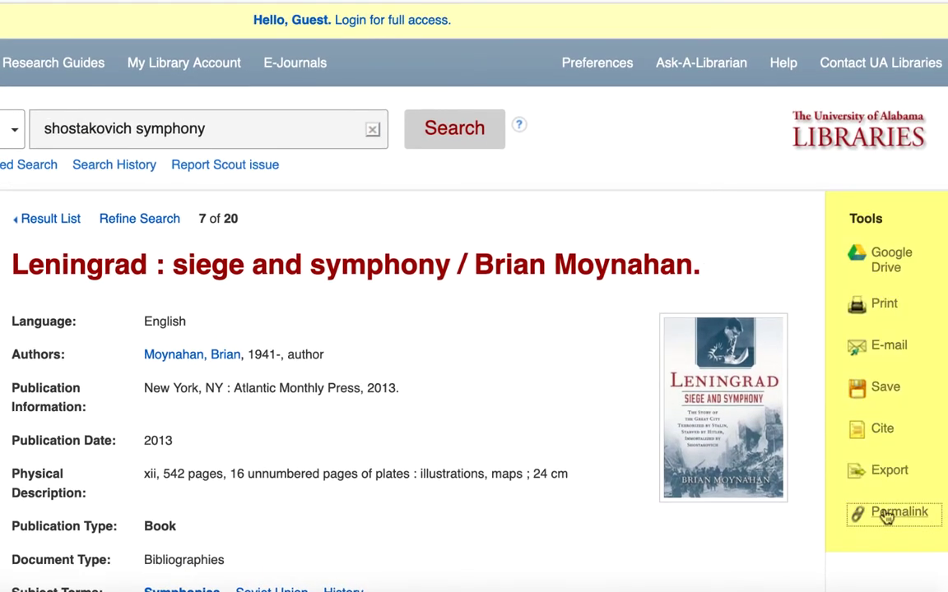
Check the record's permalink and e-mail form, then show its Chicago and MLA citations.
left_click(887, 513)
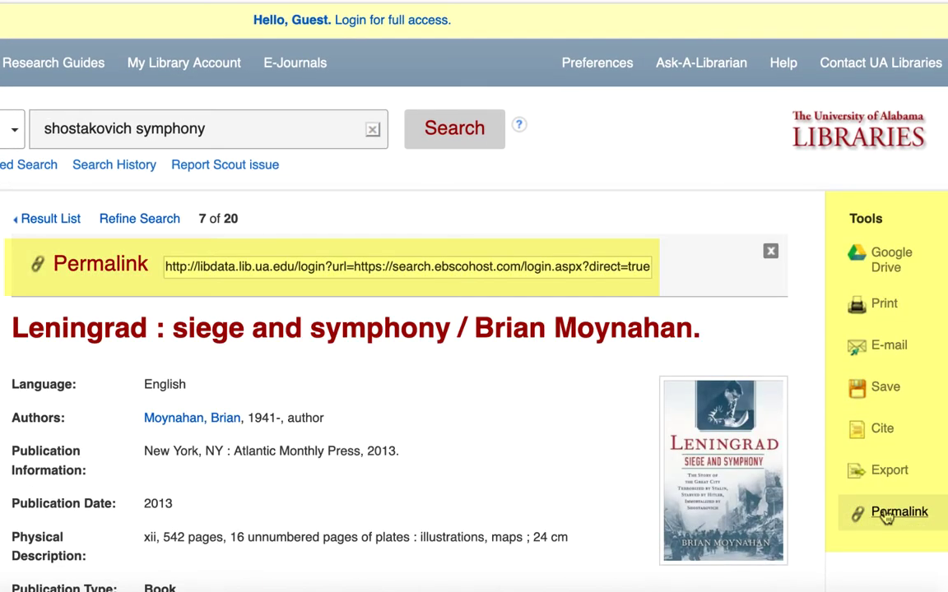
left_click(887, 513)
left_click(893, 349)
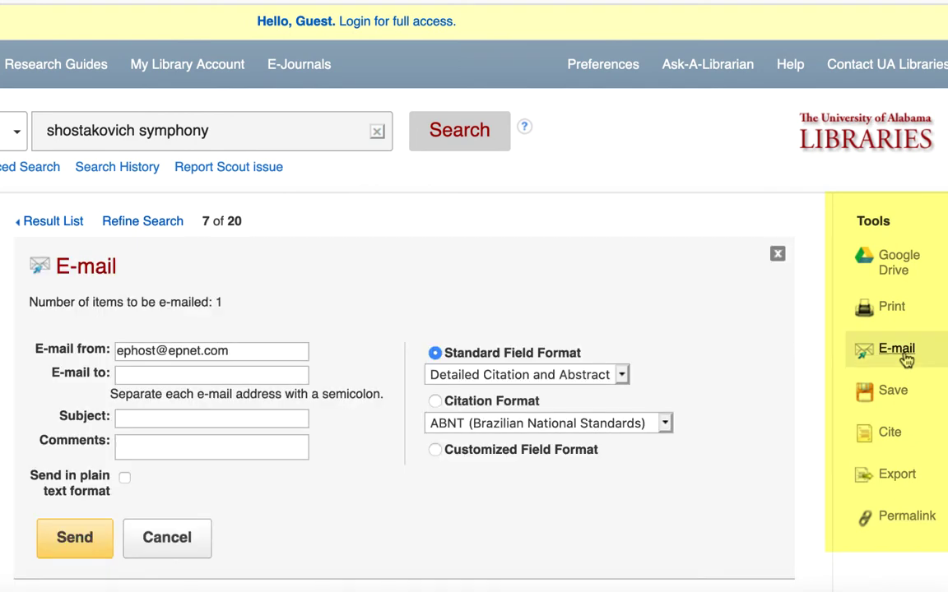
left_click(777, 254)
left_click(888, 431)
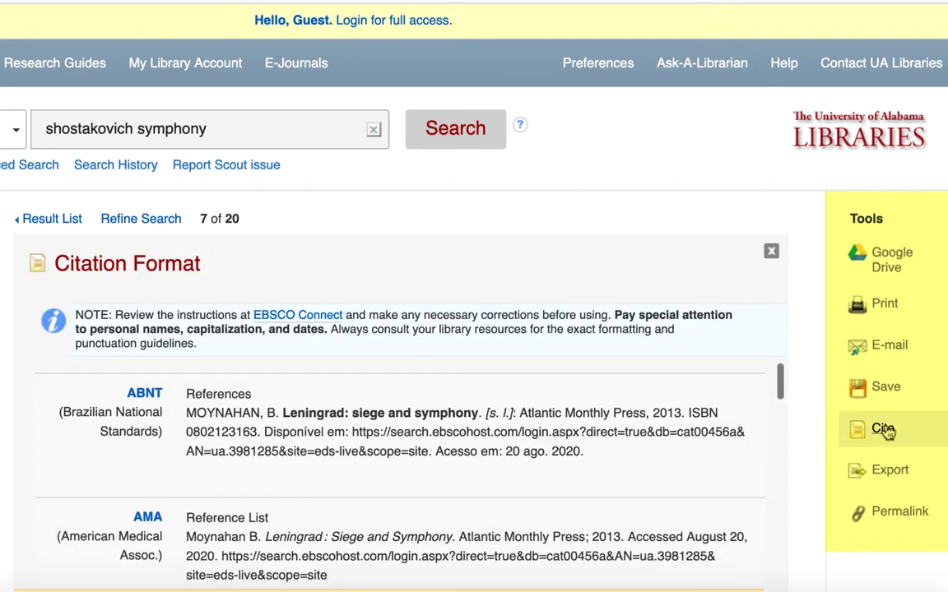
scroll(687, 494, "down", 10)
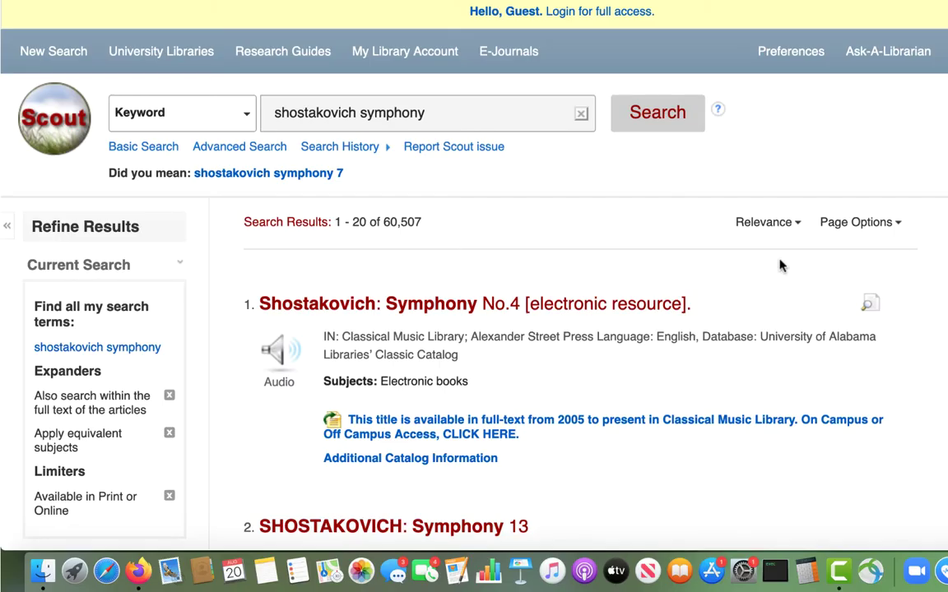
Tick the Scholarly (Peer Reviewed) Journals limiter and scroll the updated results.
scroll(778, 264, "down", 5)
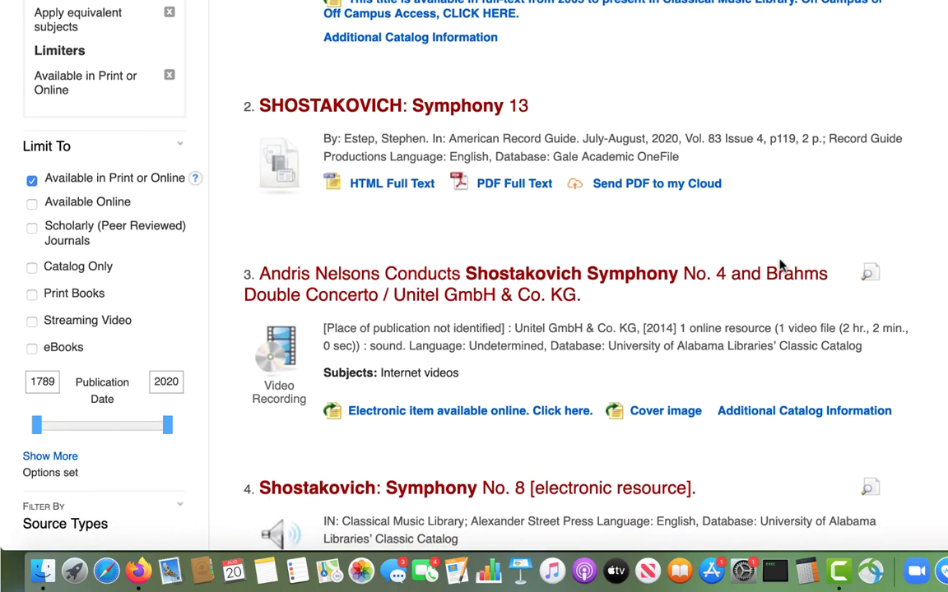
left_click(32, 229)
scroll(855, 463, "down", 8)
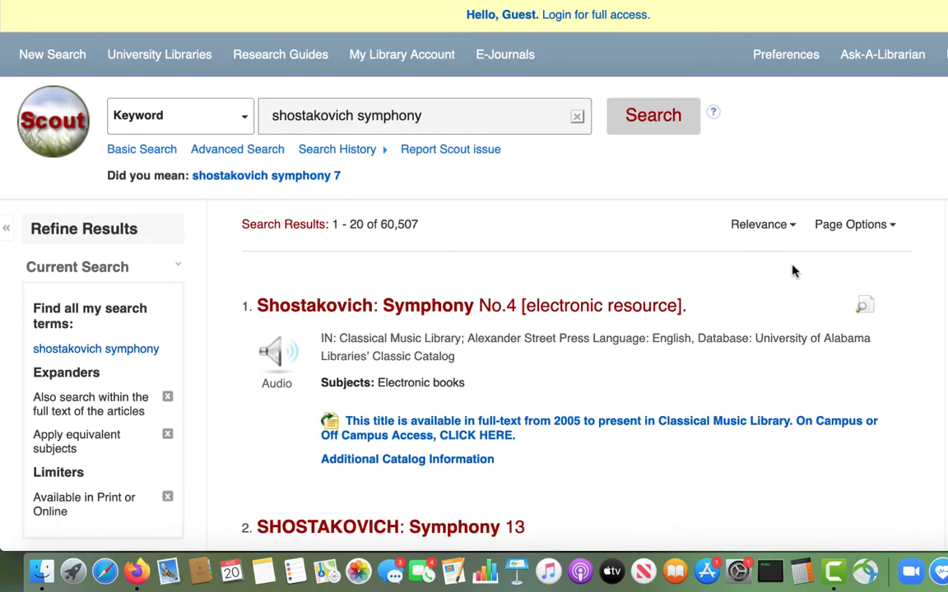
scroll(792, 270, "up", 5)
scroll(793, 270, "down", 10)
scroll(793, 271, "down", 3)
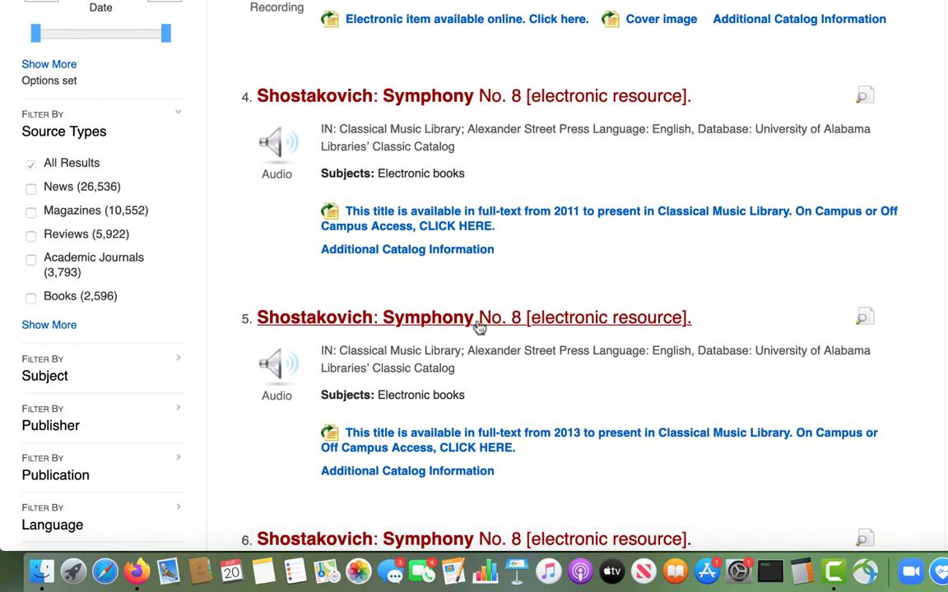
Review all source types with hit counts, then search for 'shostakovich symphony 47'.
left_click(55, 327)
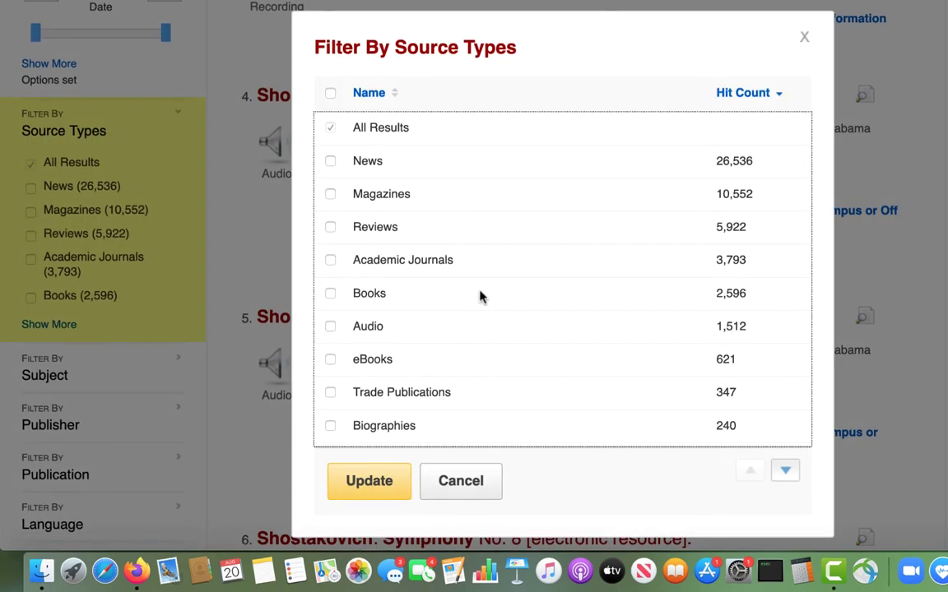
scroll(482, 297, "down", 3)
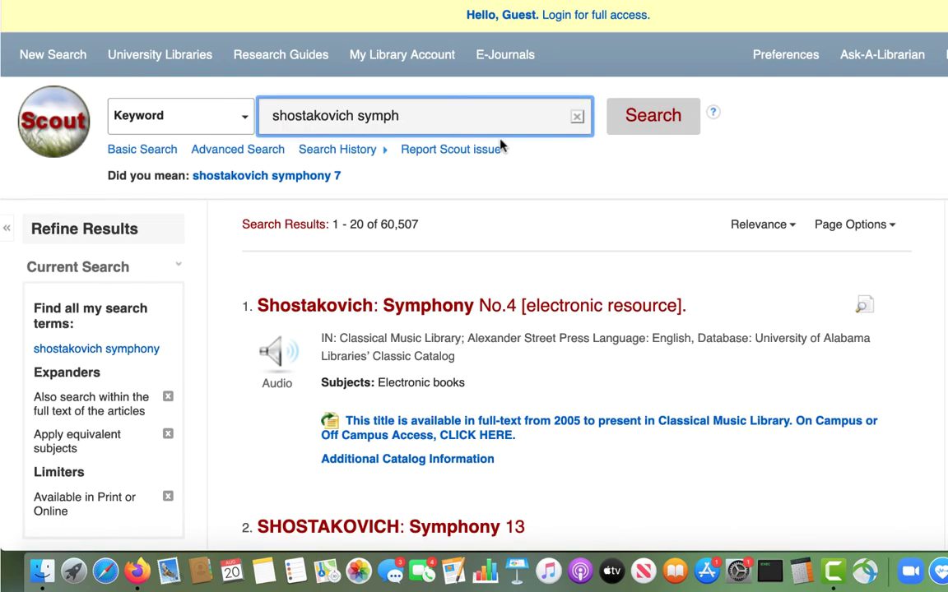
type("on")
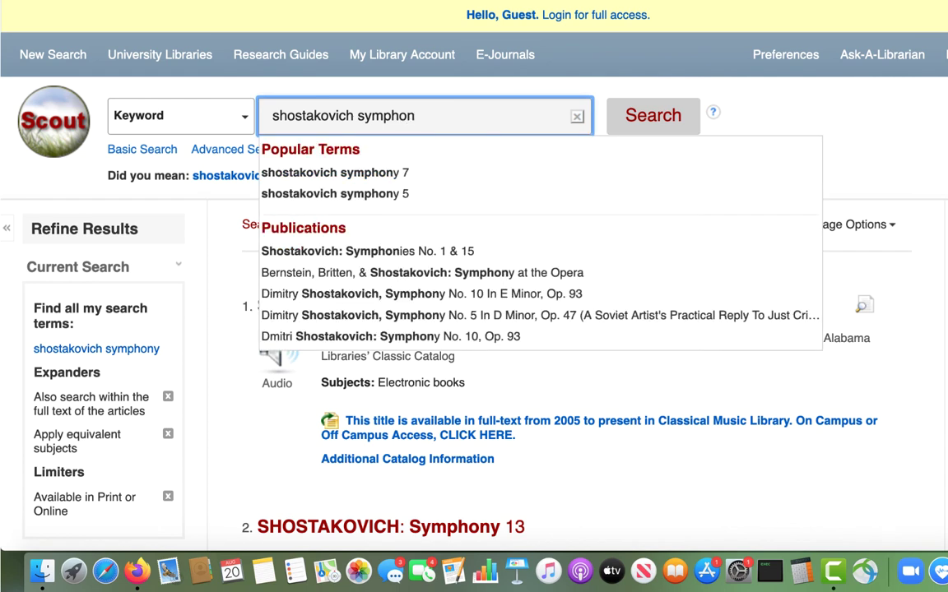
type("y 47")
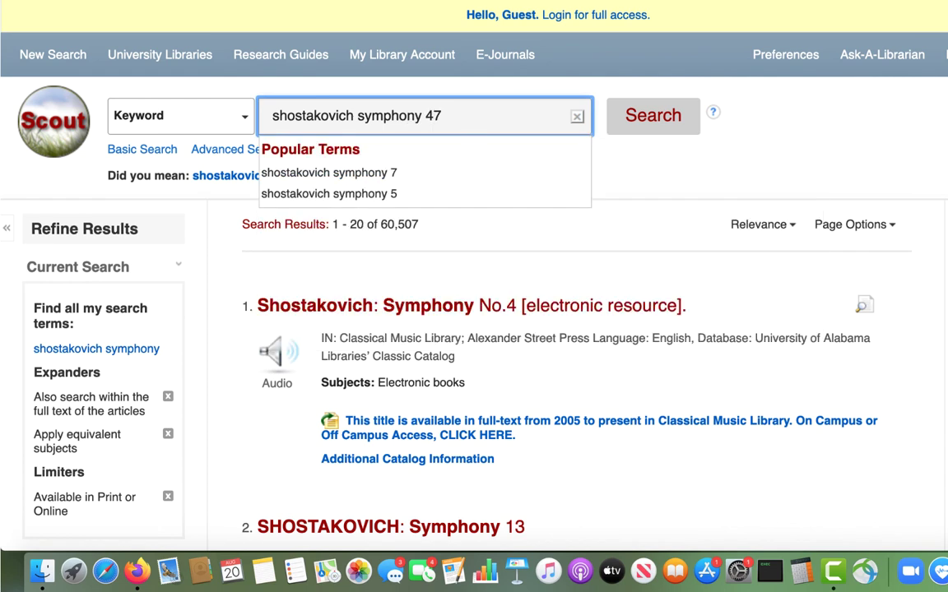
left_click(656, 130)
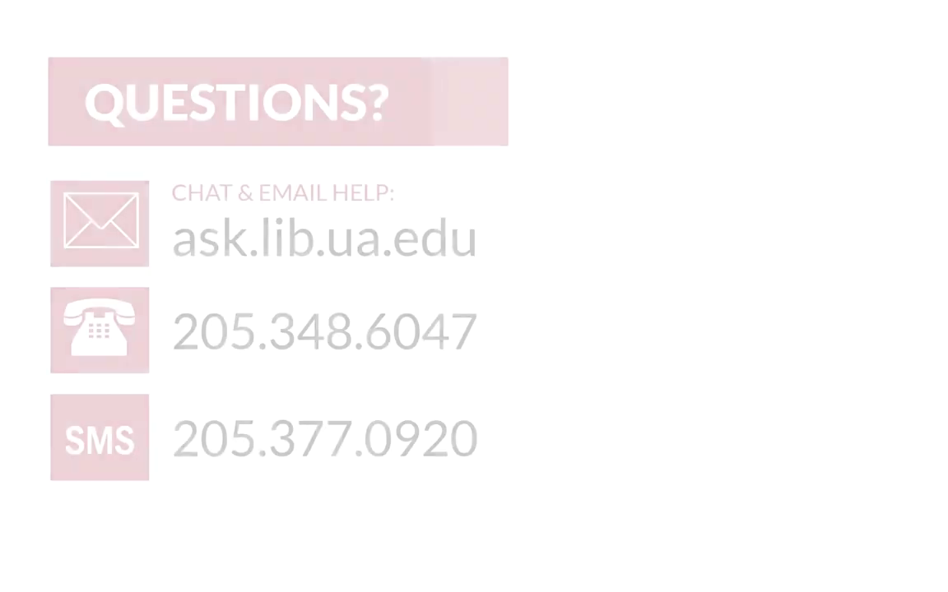